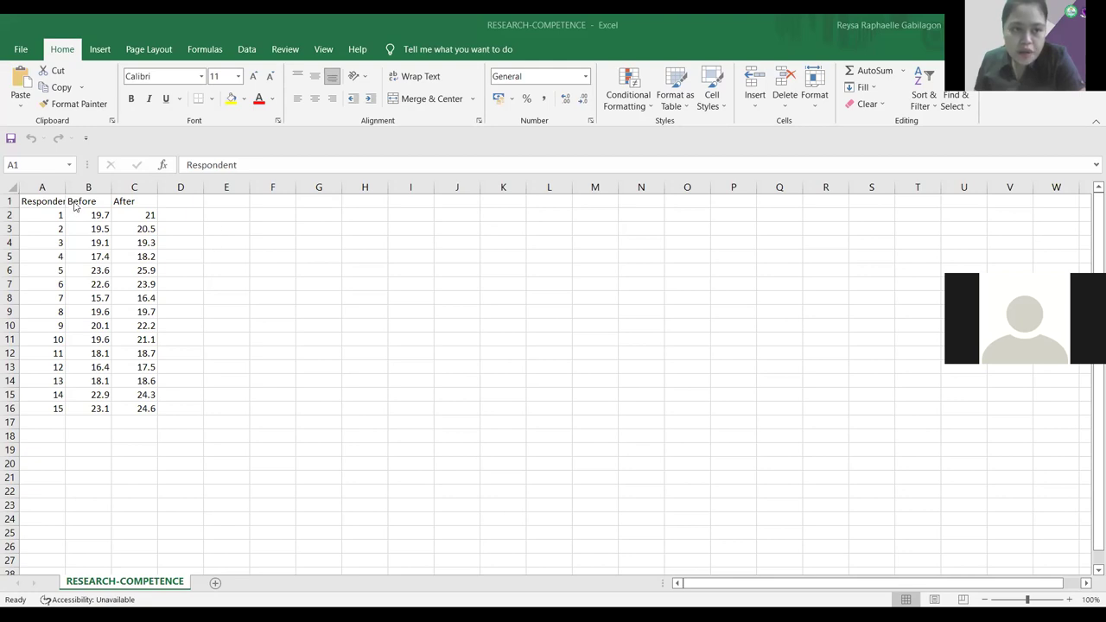
Step: Compare the Before and After scores of individual respondents, starting with respondent 1 and including respondent 6
key(Down)
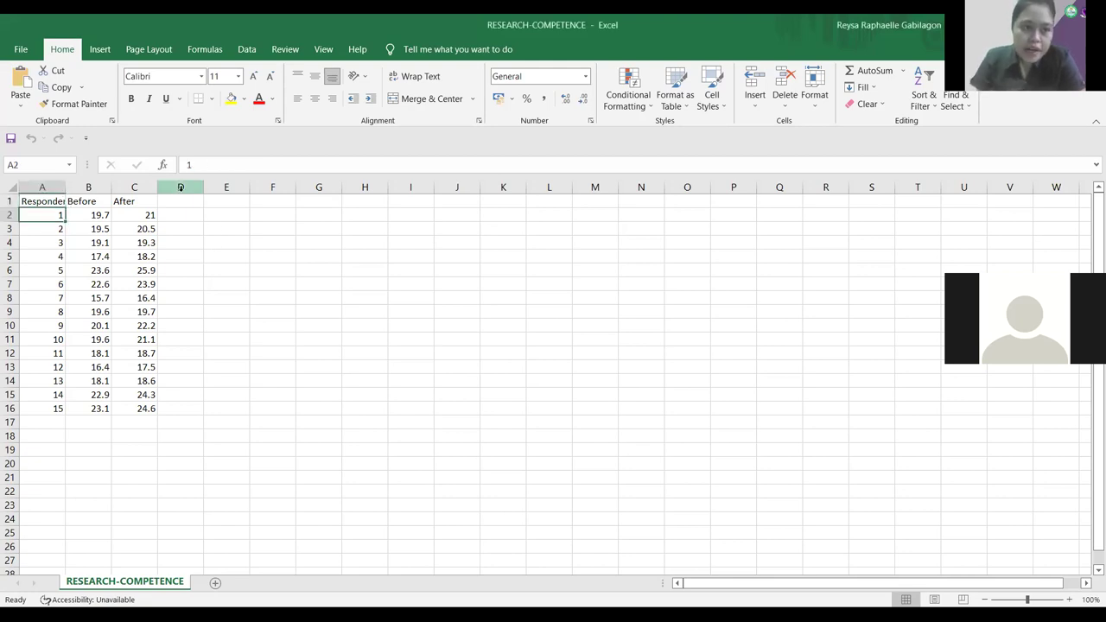
key(Right)
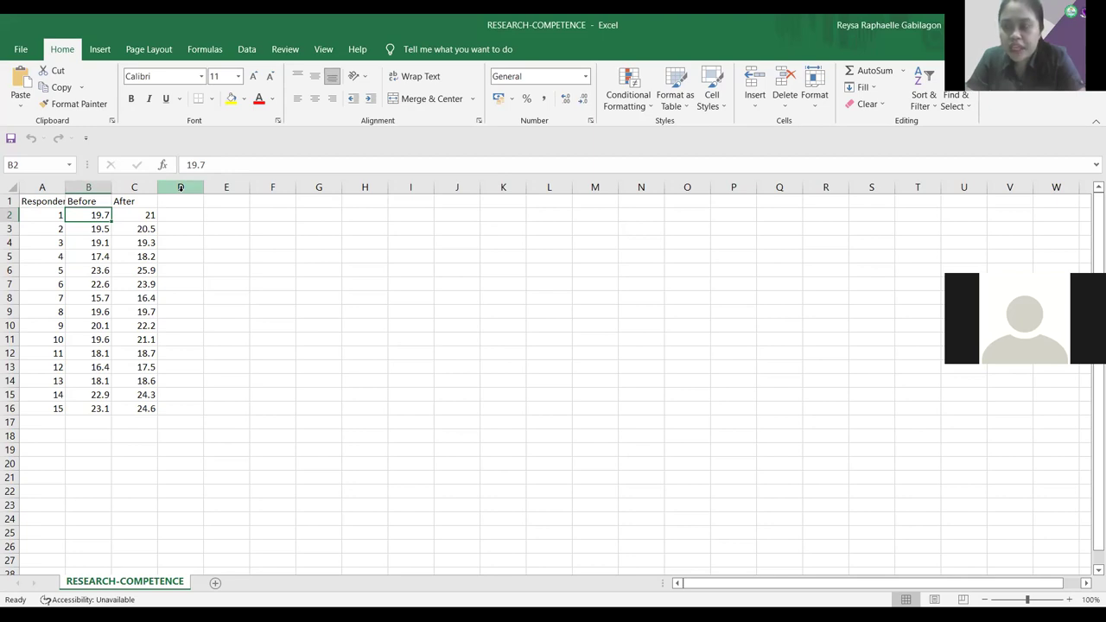
key(Right)
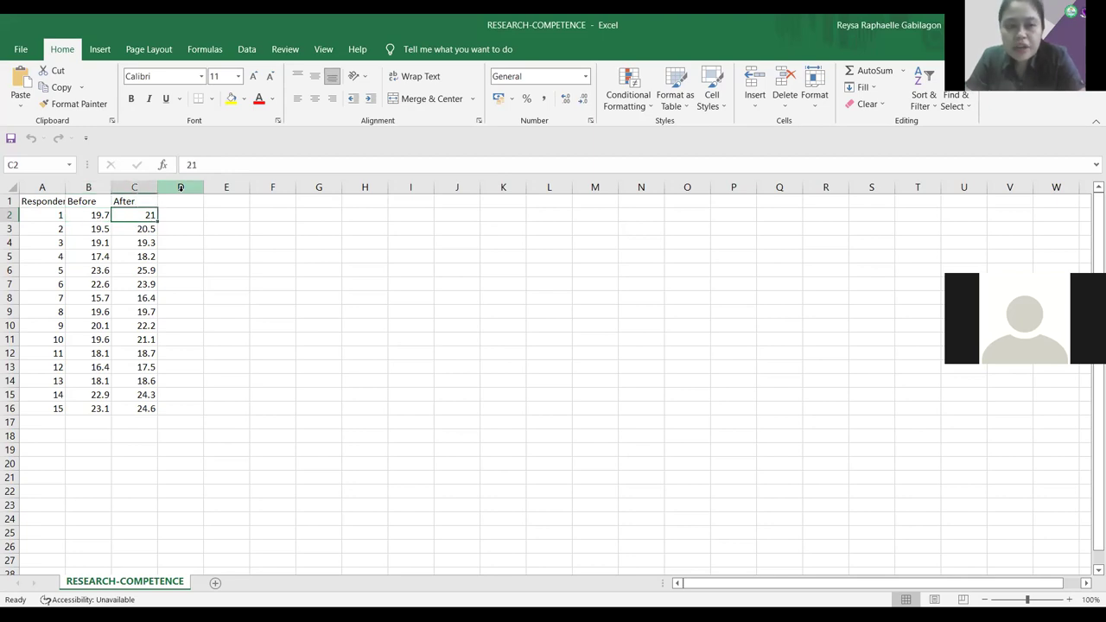
key(Left)
key(Right)
key(Left)
key(Right)
key(Left)
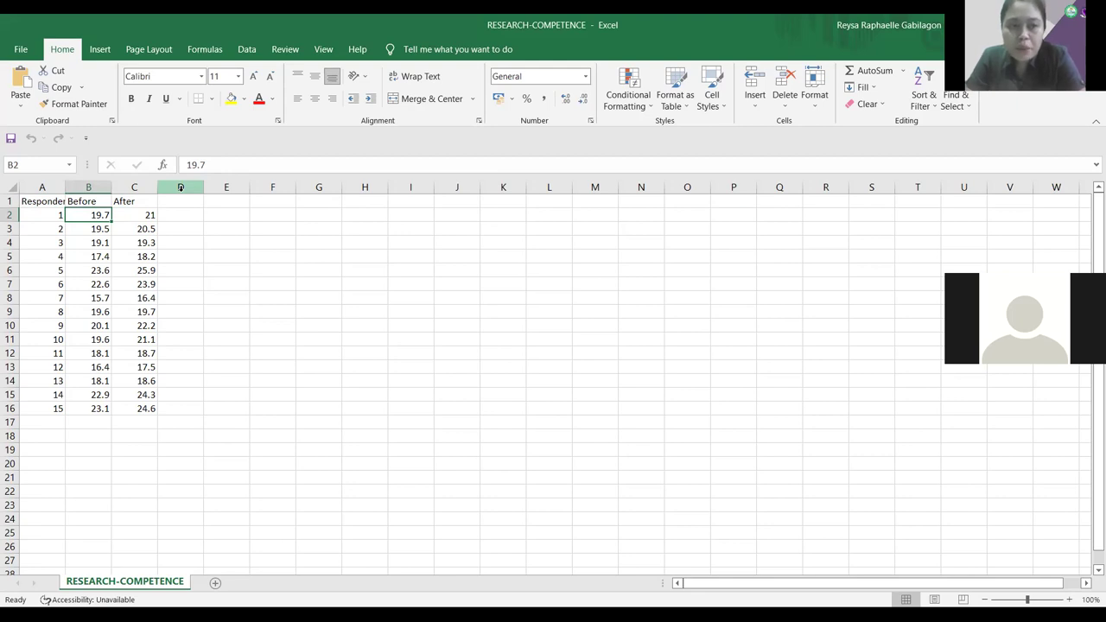
key(Down)
key(Down)
key(Down)
key(Down)
key(Down)
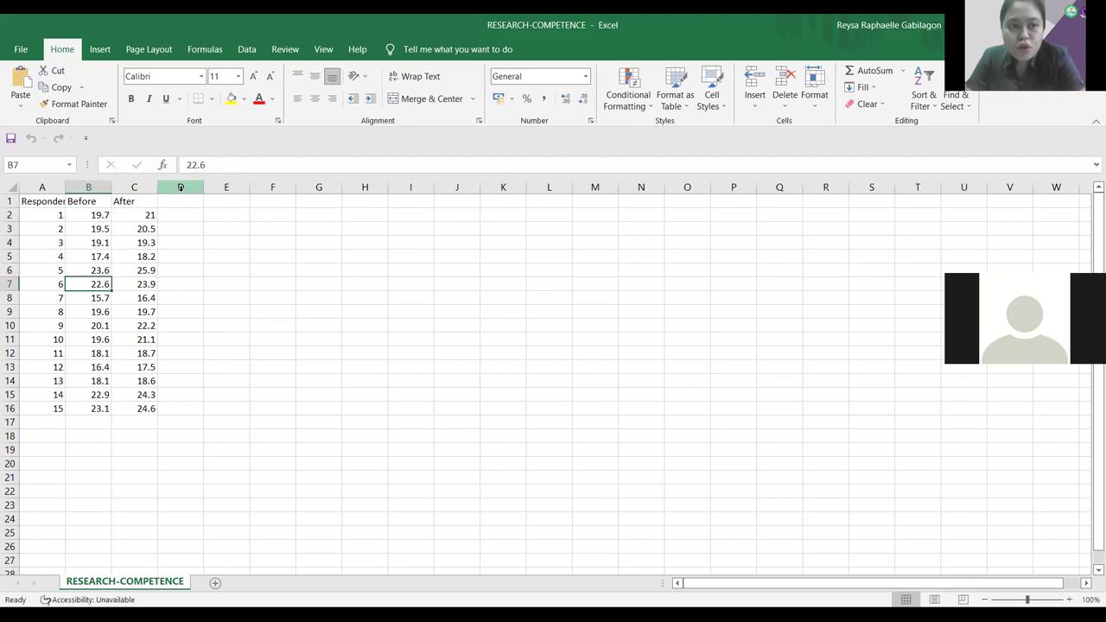
key(Right)
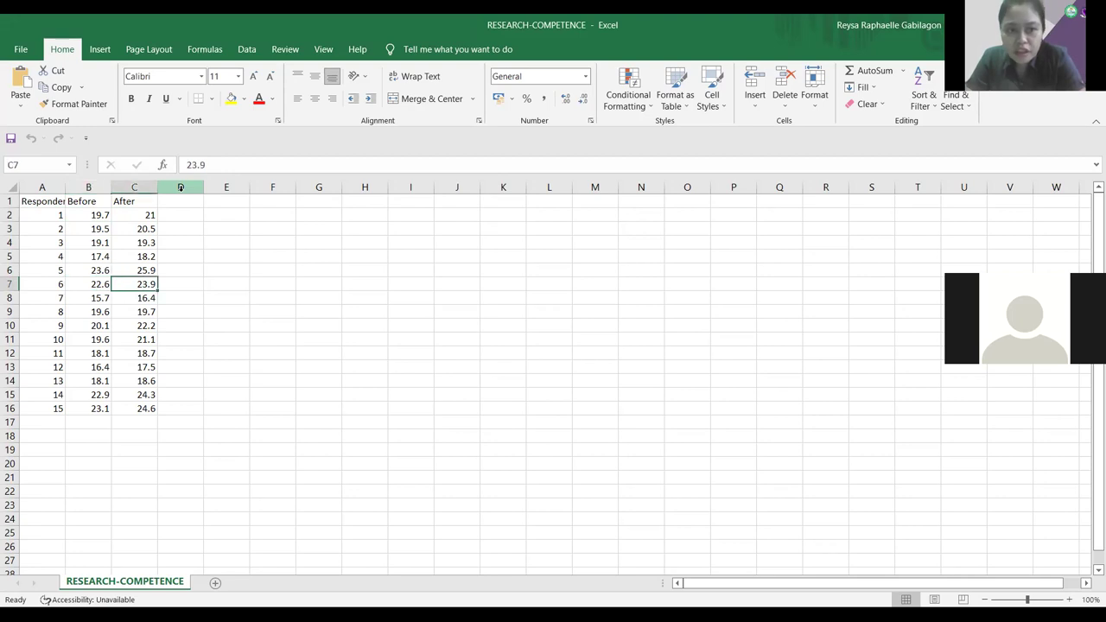
key(Up)
key(Up)
key(Up)
key(Up)
key(Up)
key(Left)
key(Right)
key(Left)
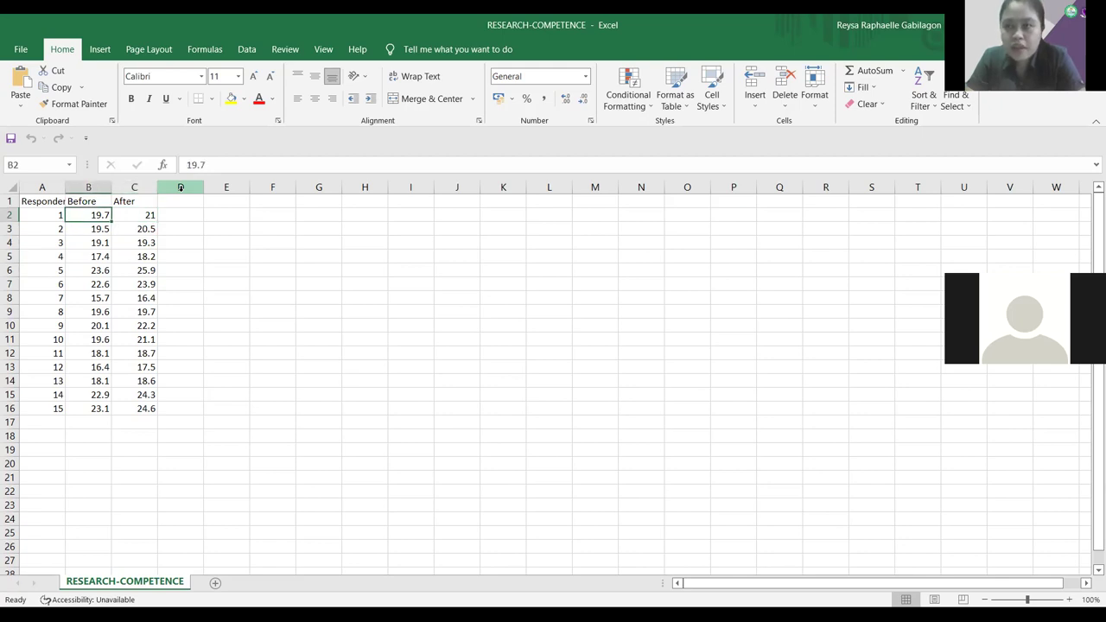
key(Right)
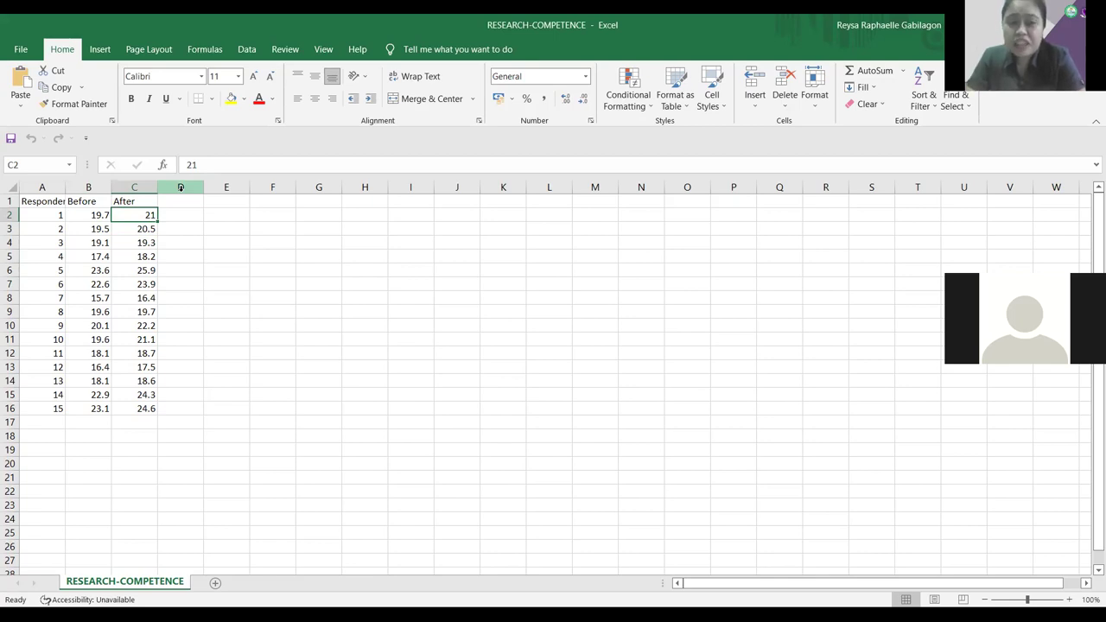
Step: Review the After scores down the column from respondent 1 to respondent 14
key(Down)
key(Down)
key(Down)
key(Down)
key(Down)
key(Down)
key(Down)
key(Down)
key(Down)
key(Down)
key(Down)
key(Down)
key(Down)
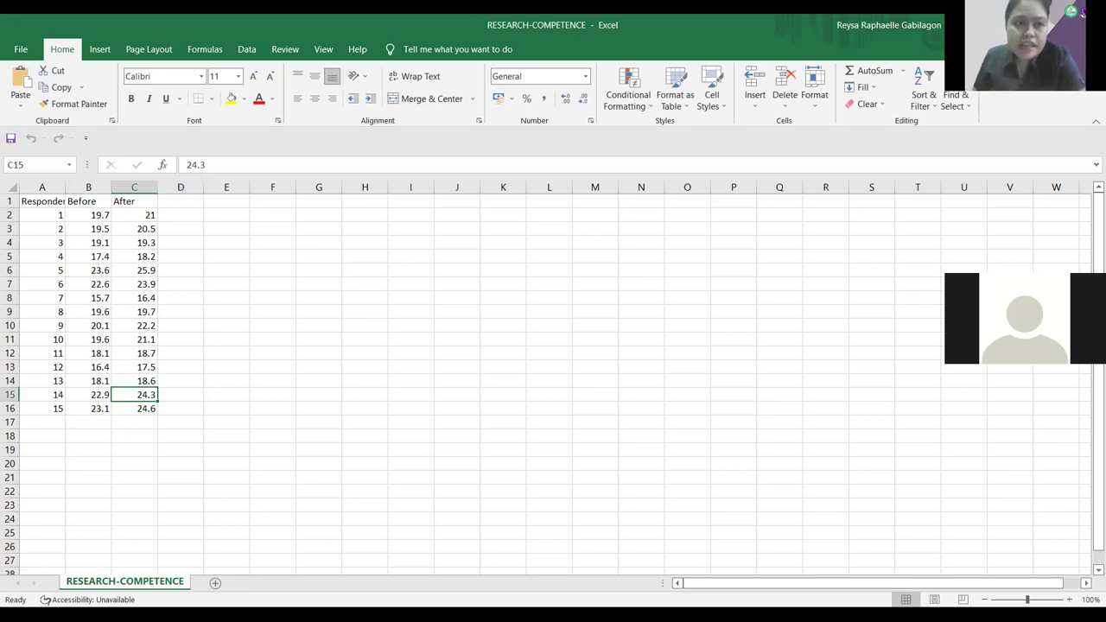
Step: Check the save format options for the workbook in the Research Capability Building folder, including CSV (Comma delimited)
click(19, 49)
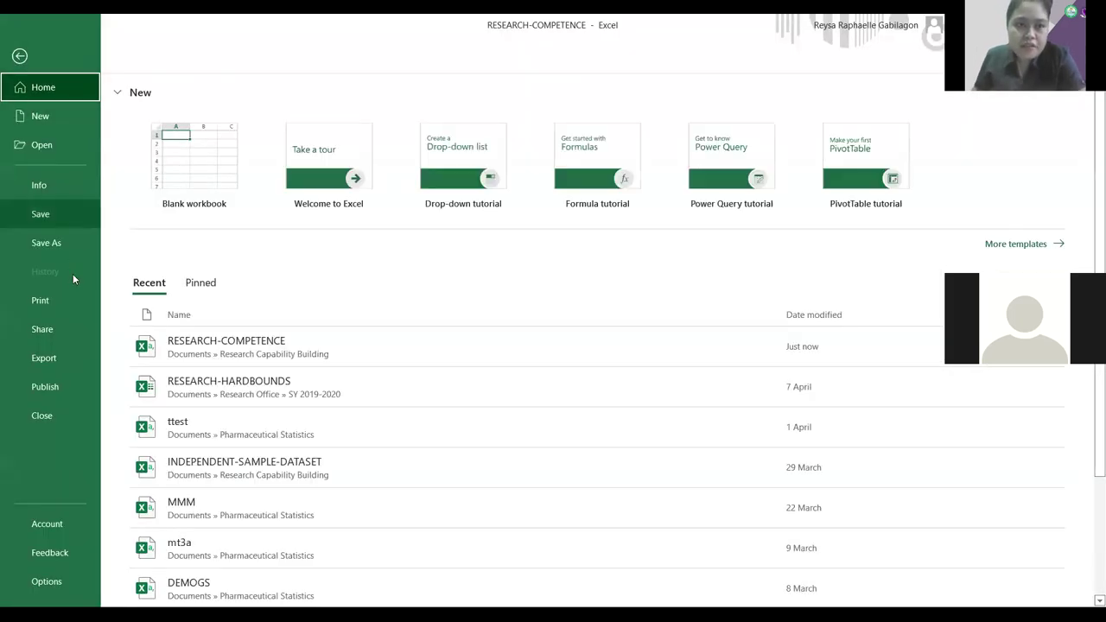
click(76, 245)
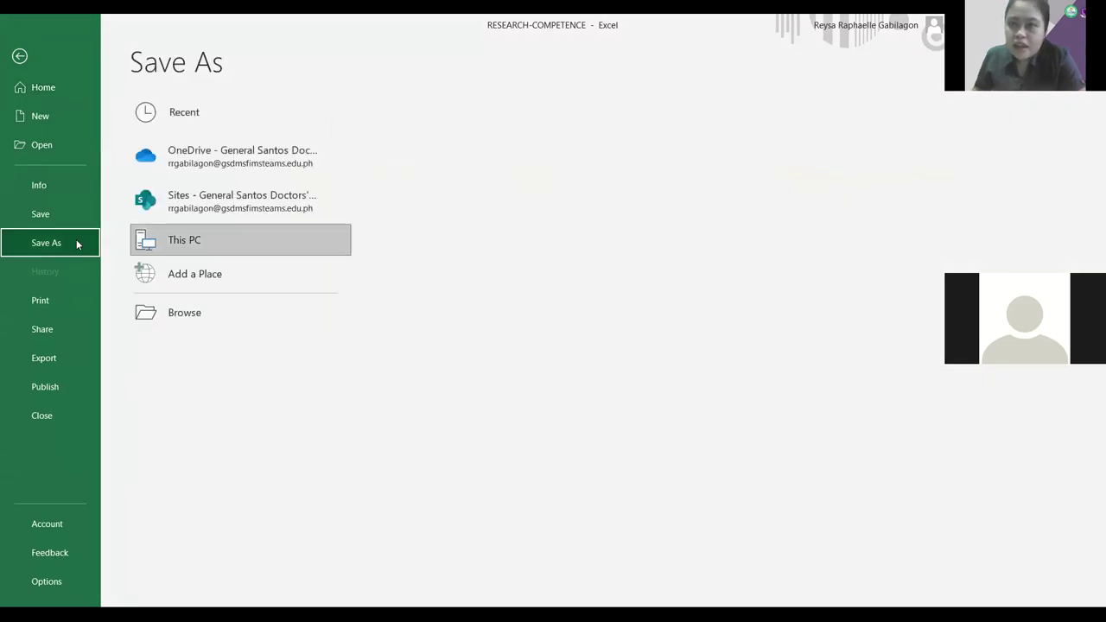
click(510, 287)
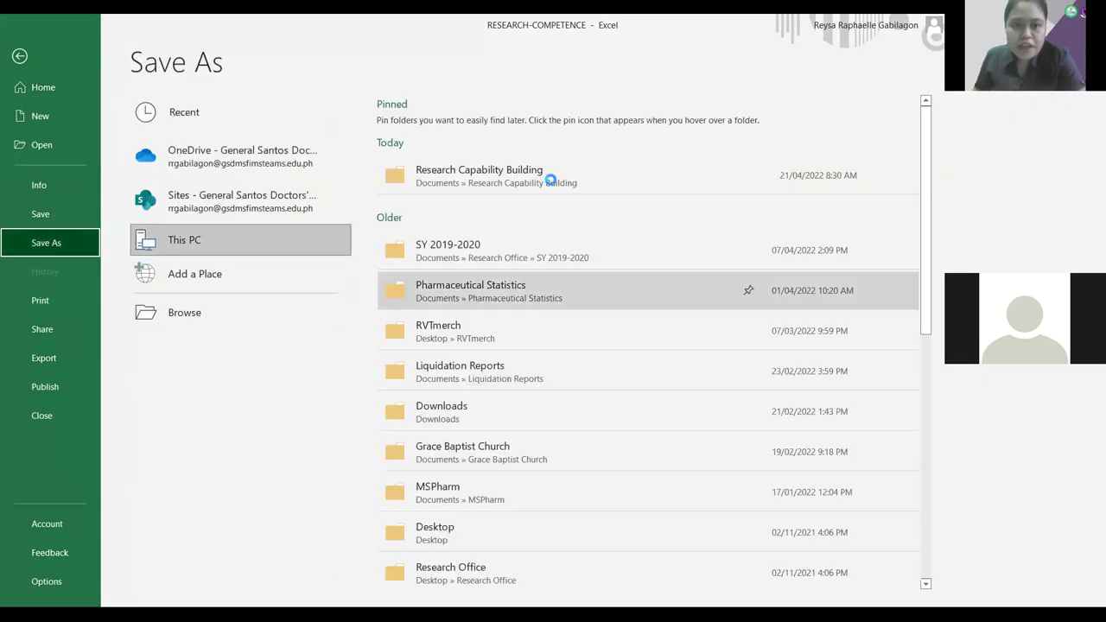
click(548, 181)
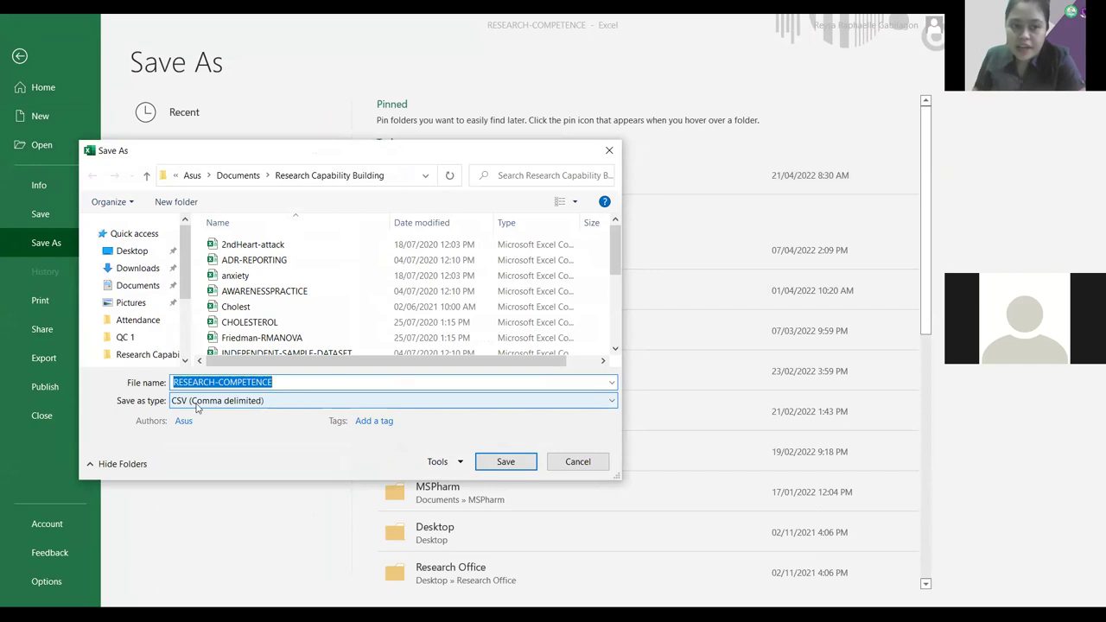
click(232, 406)
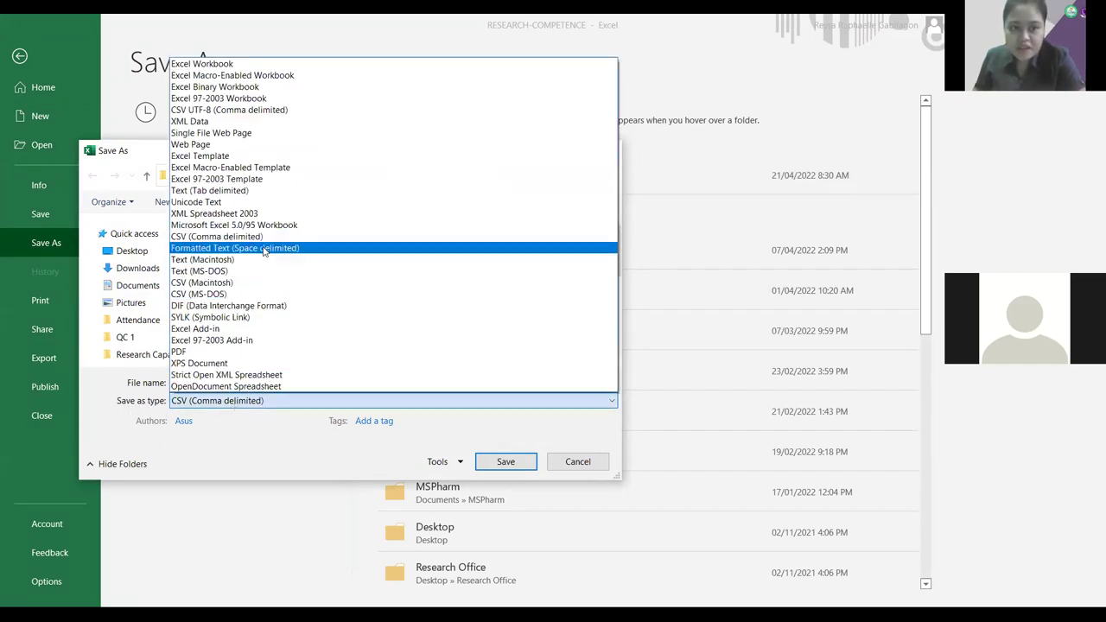
click(812, 54)
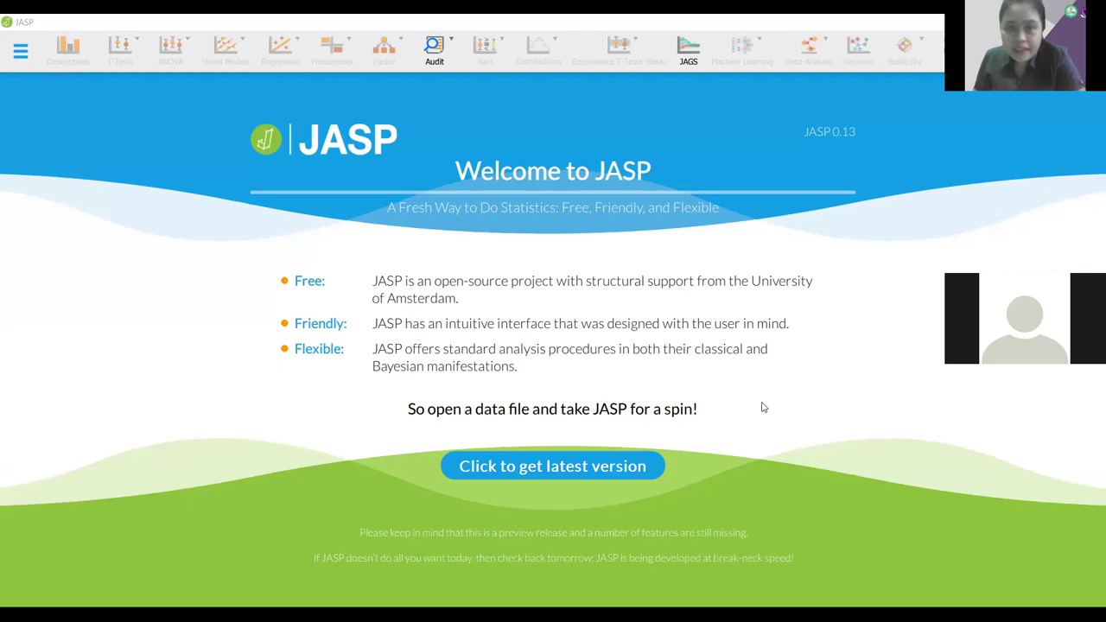
Step: In JASP, open the RESEARCH-COMPETENCE data file from the Research Capability Building folder on the computer
click(19, 53)
click(96, 90)
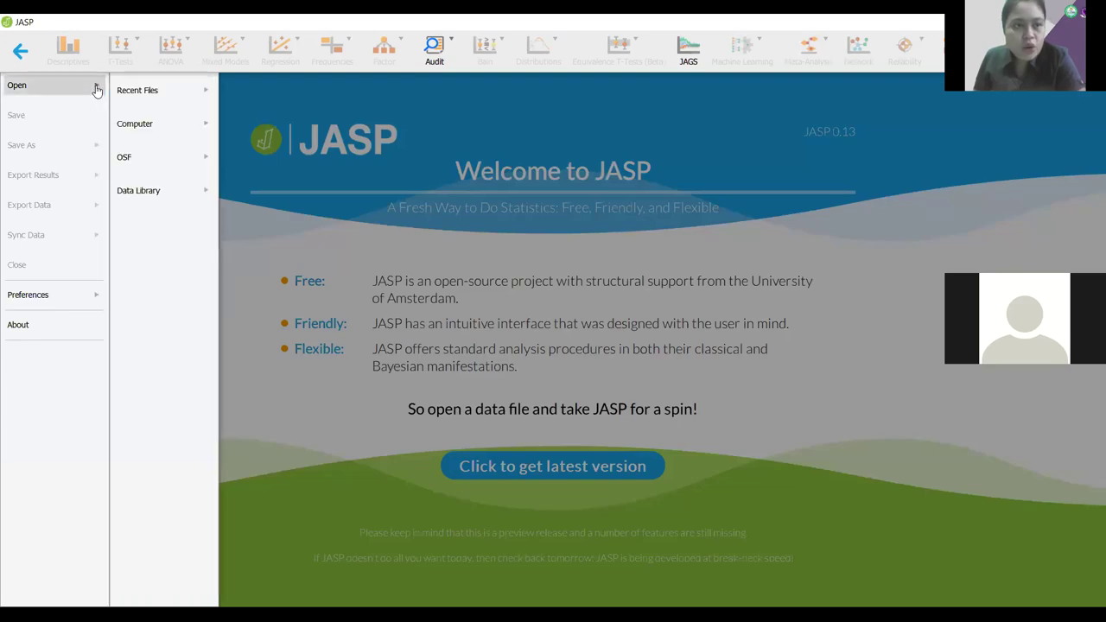
click(207, 126)
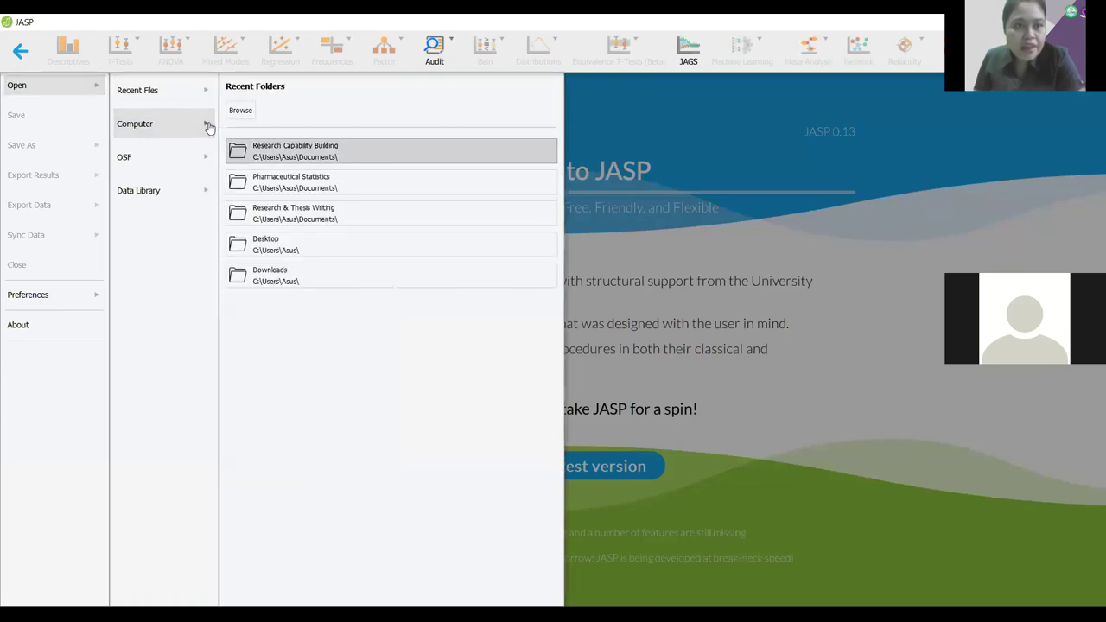
click(288, 148)
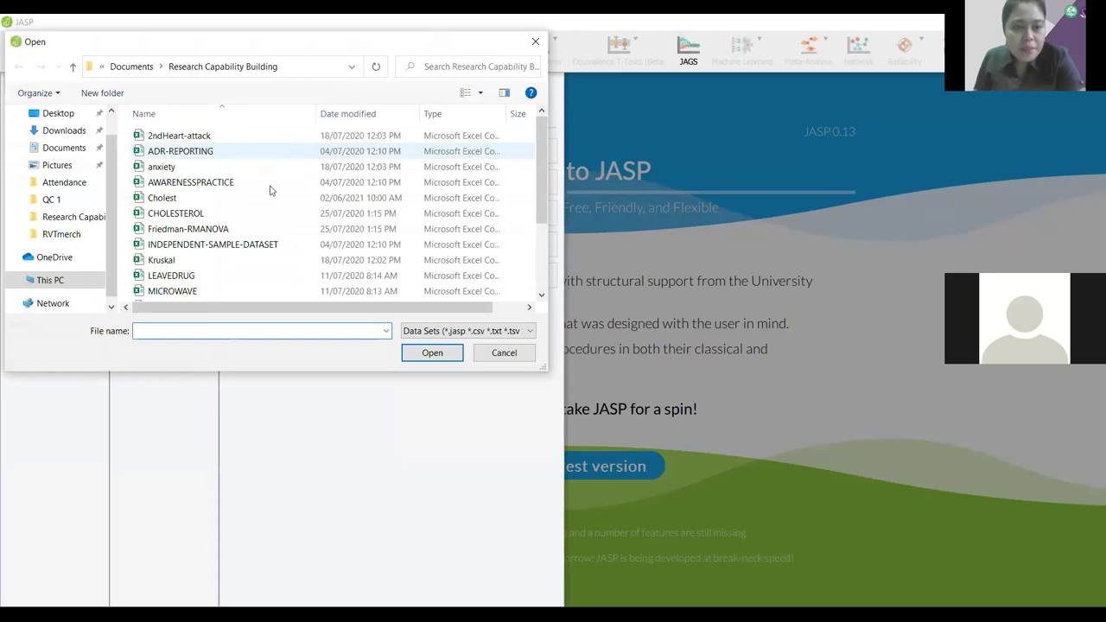
scroll(245, 201, down, 2)
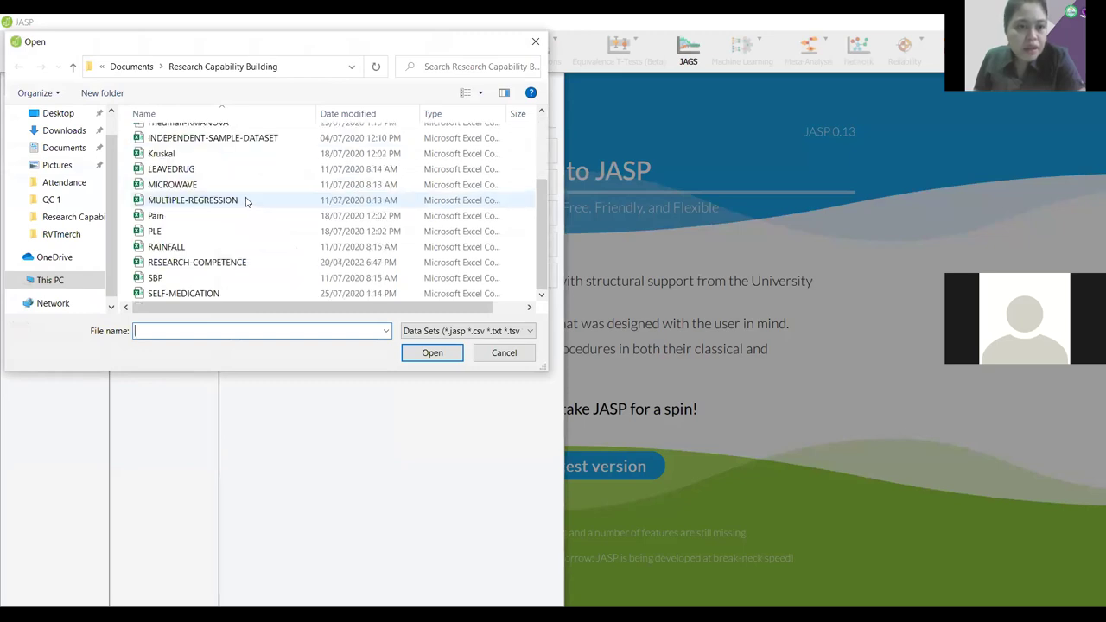
click(204, 262)
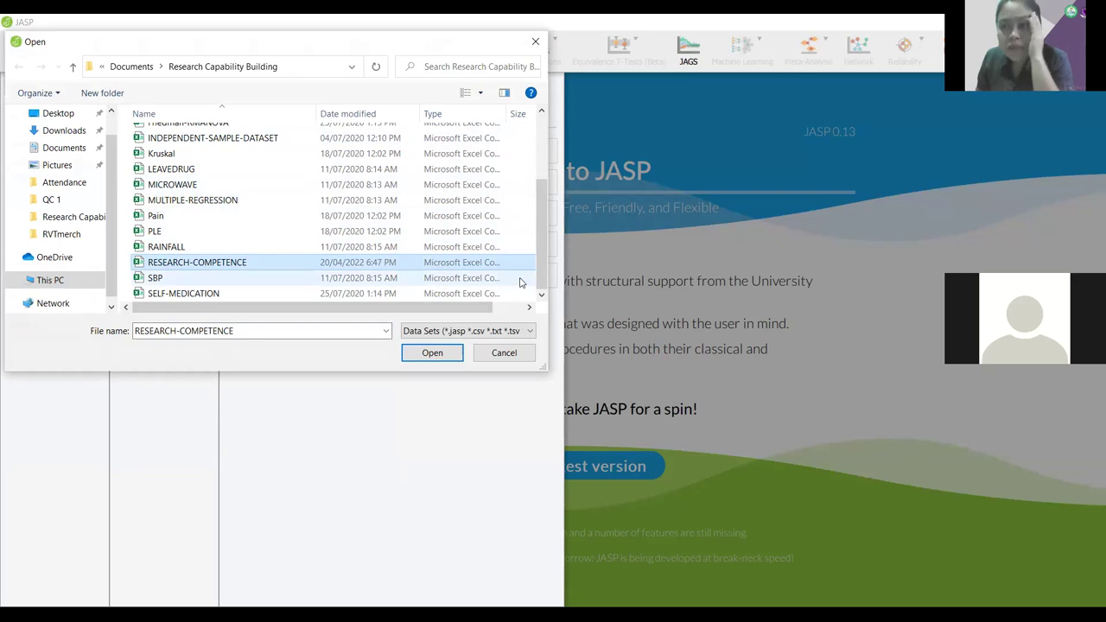
click(448, 354)
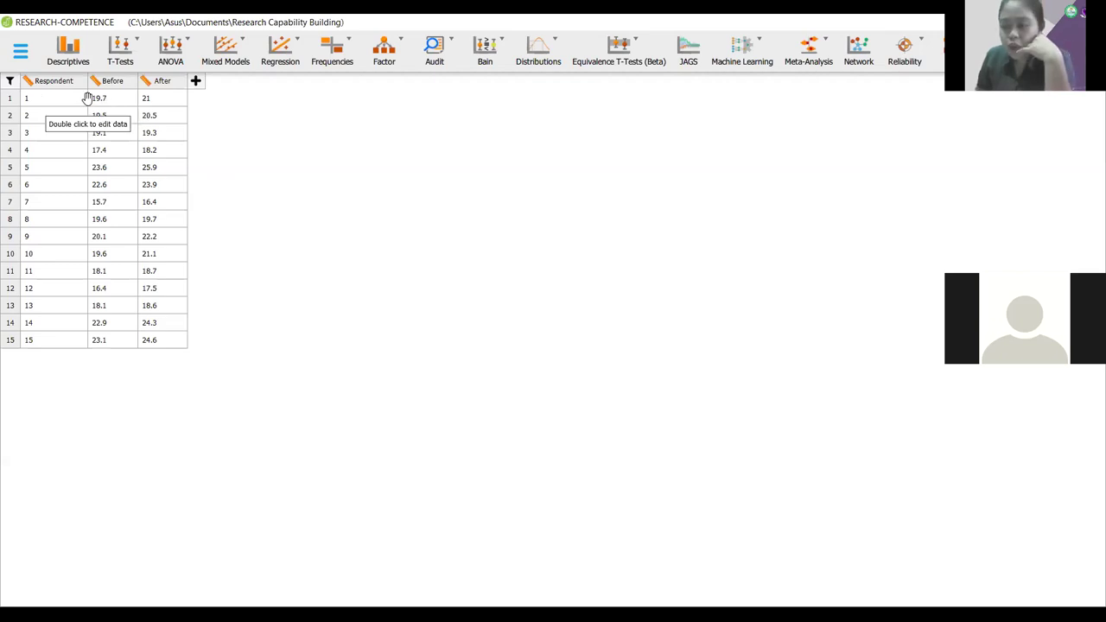
Step: Set the measurement level of the Respondent variable to Nominal
click(29, 82)
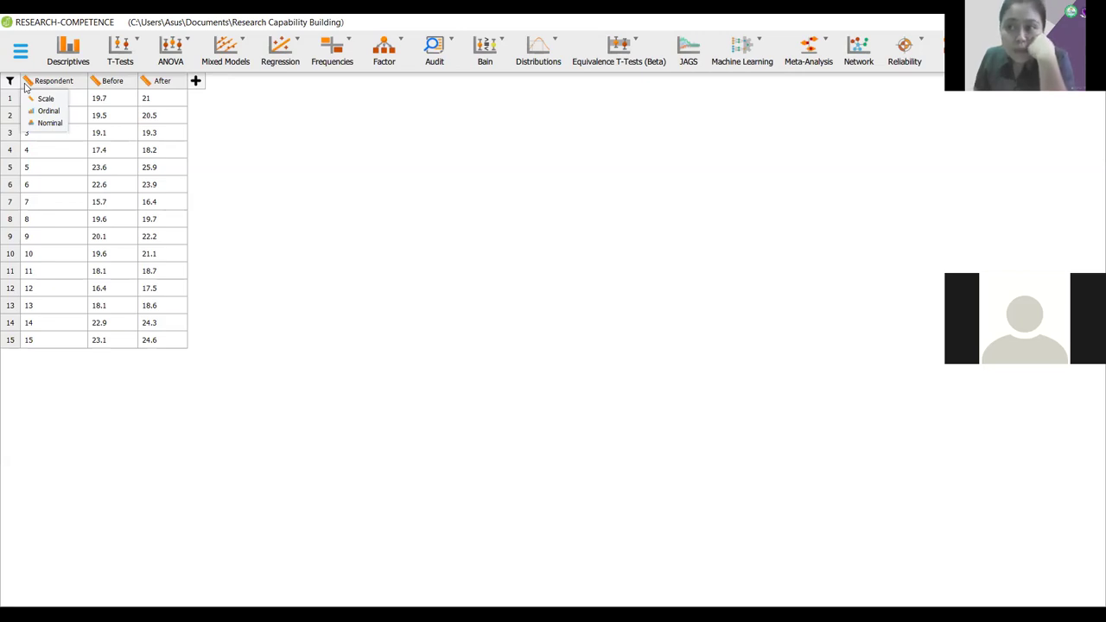
click(45, 123)
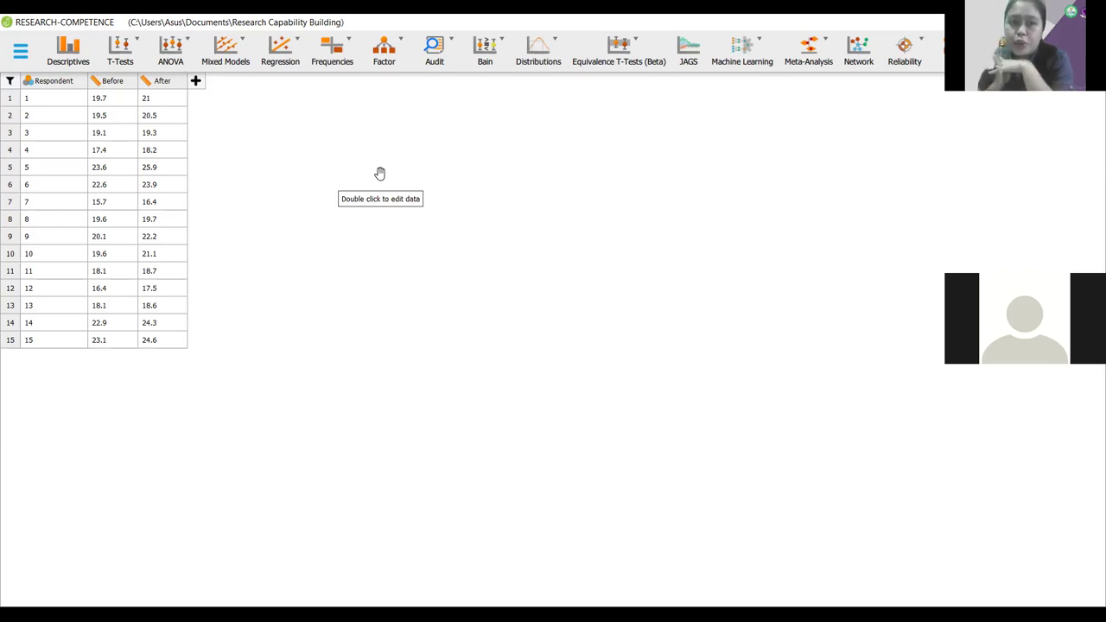
Step: Create a classical Paired Samples T-Test with Before and After as the variable pair
click(125, 47)
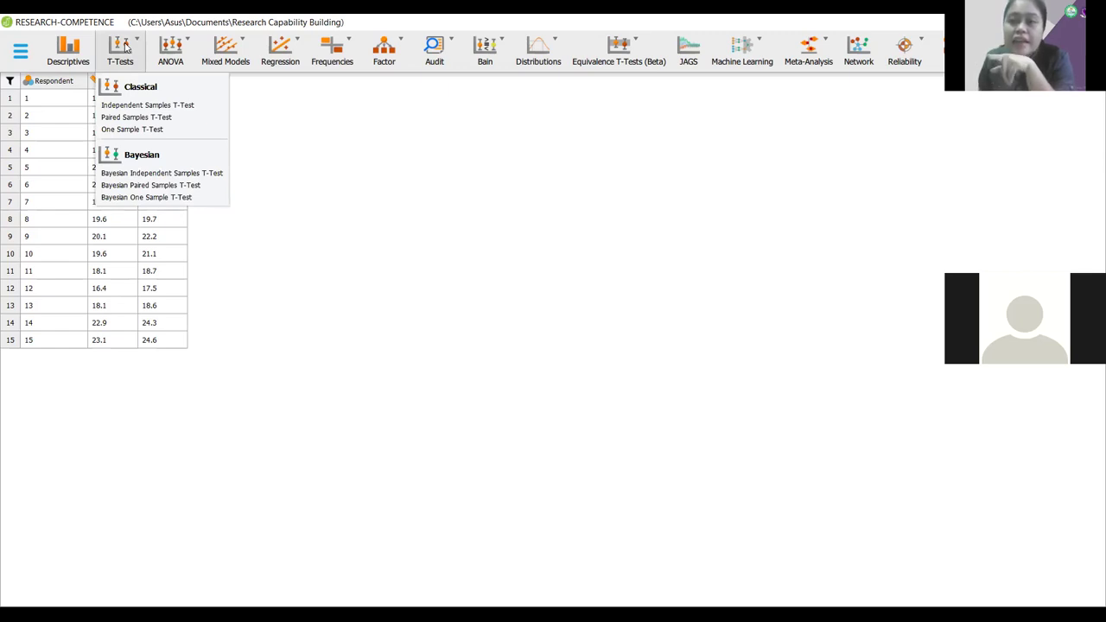
click(154, 118)
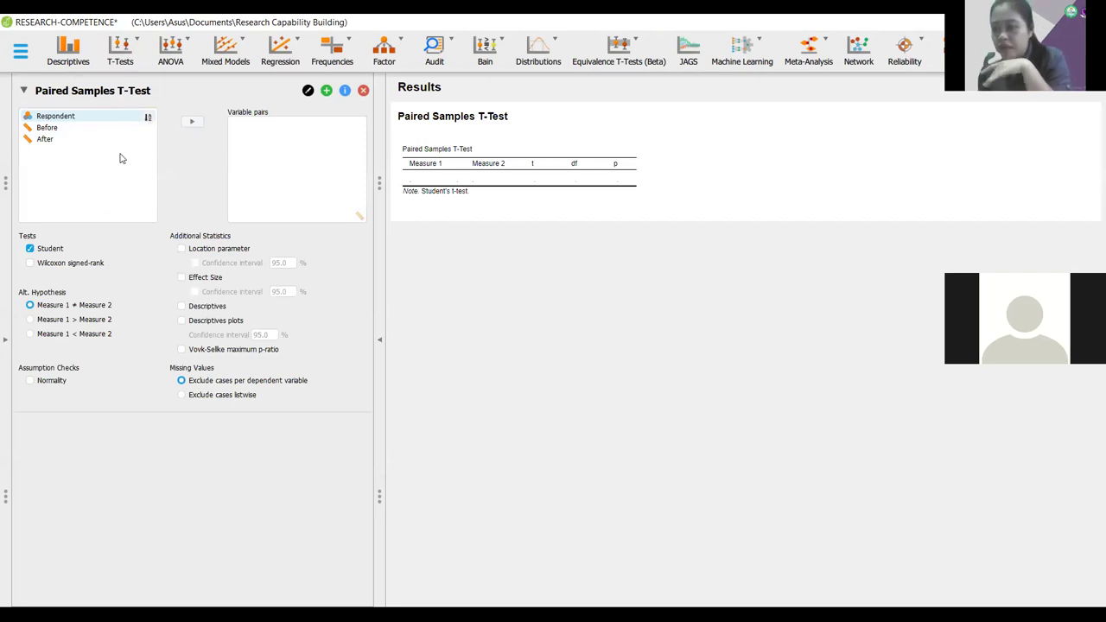
click(83, 130)
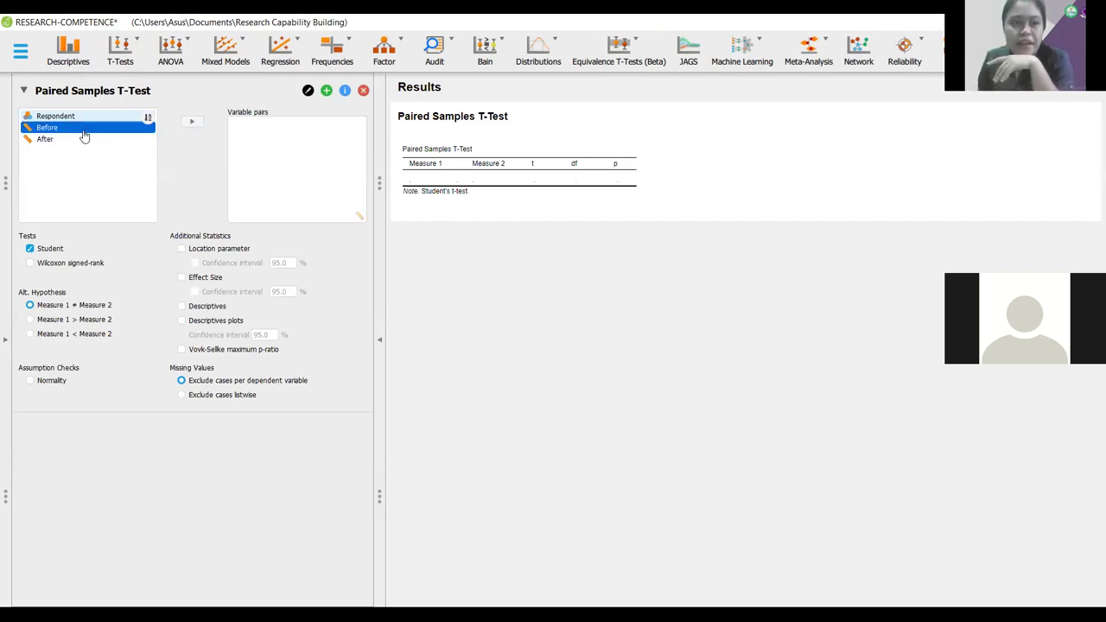
click(192, 124)
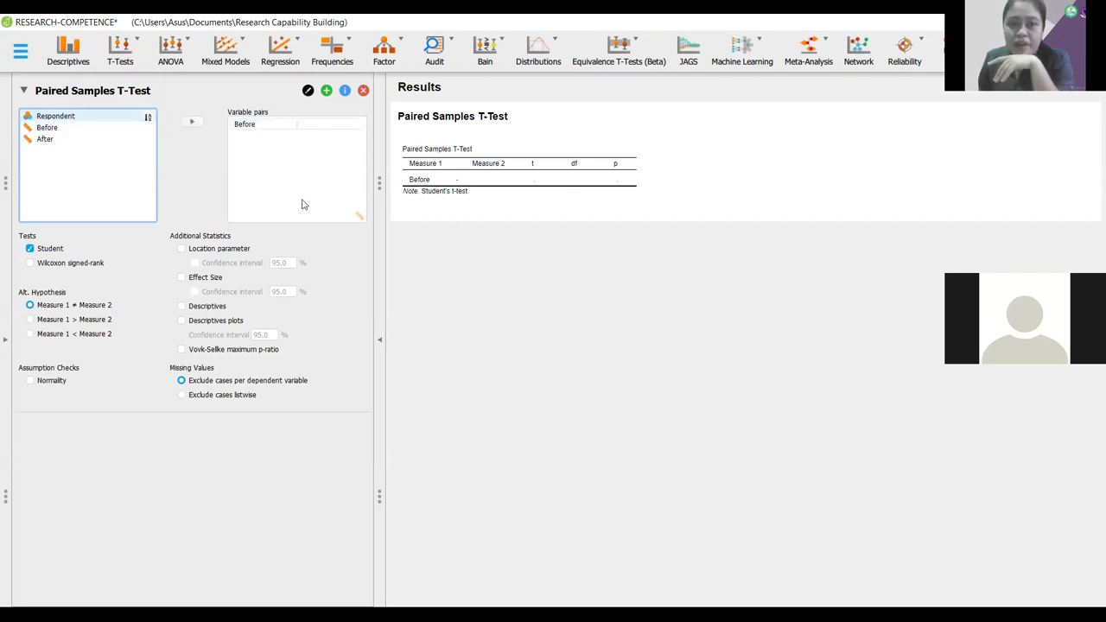
click(81, 139)
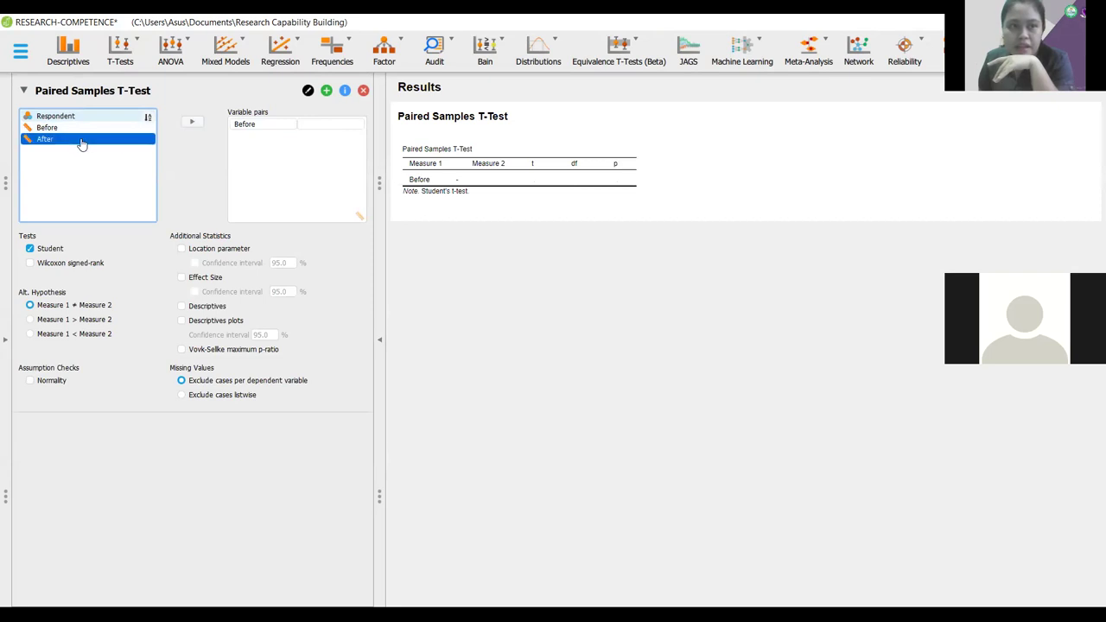
click(192, 122)
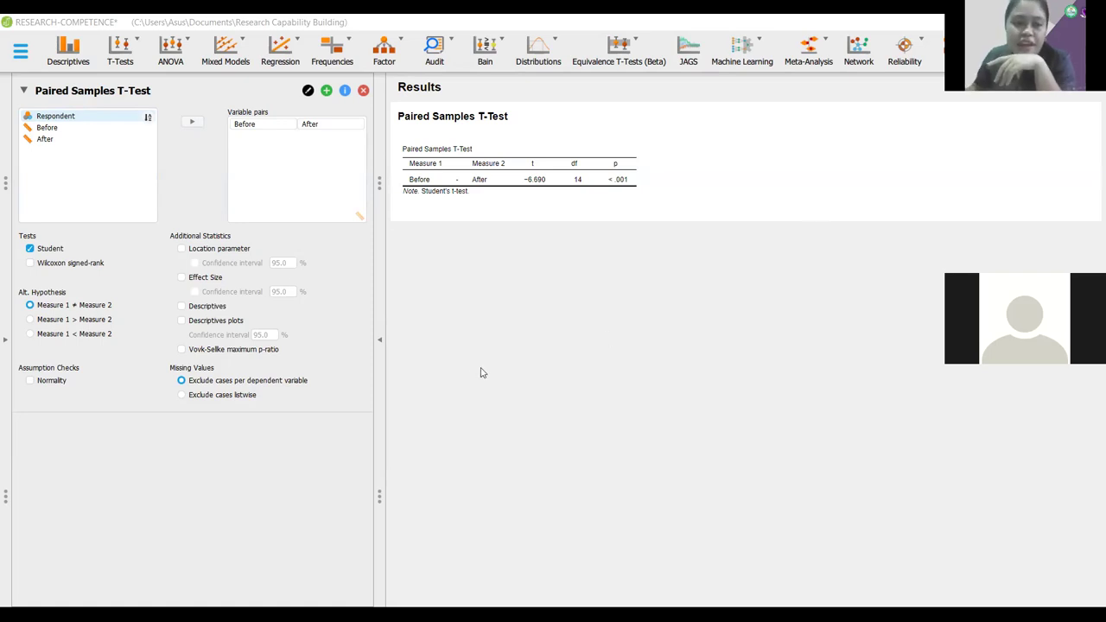
Step: Add Descriptives and the Normality check to the paired test, and replace the Student test with Wilcoxon signed-rank
click(181, 307)
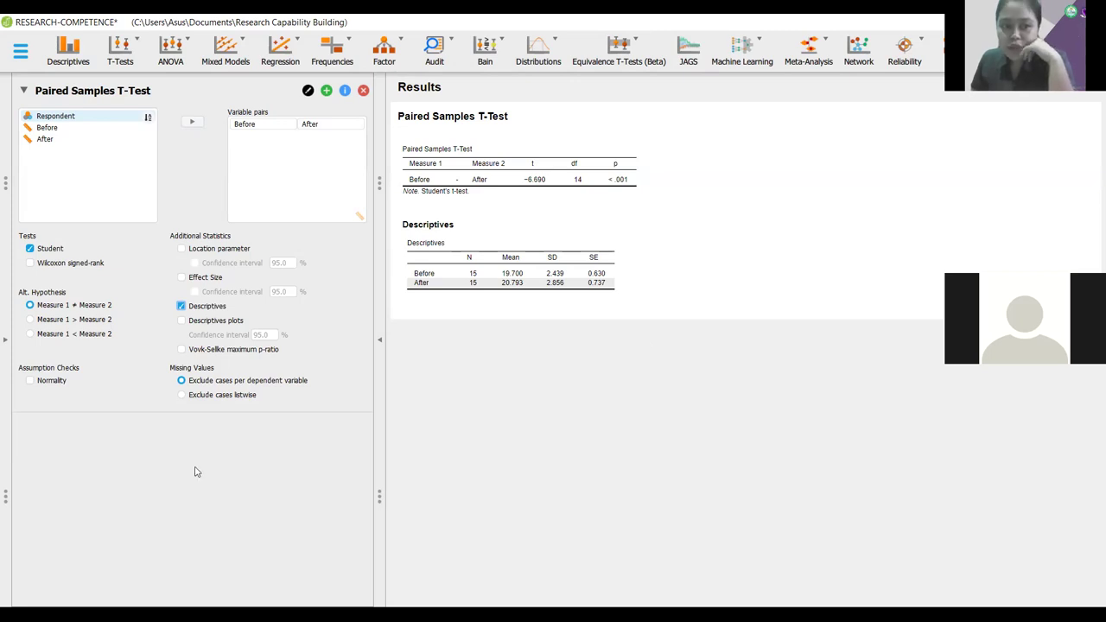
click(29, 381)
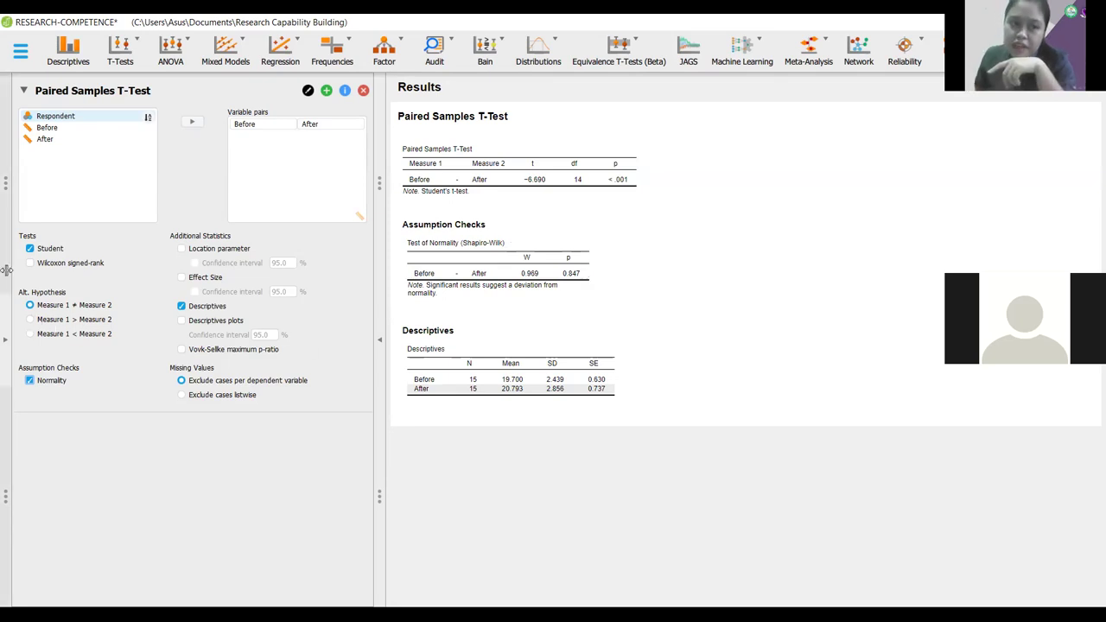
click(29, 249)
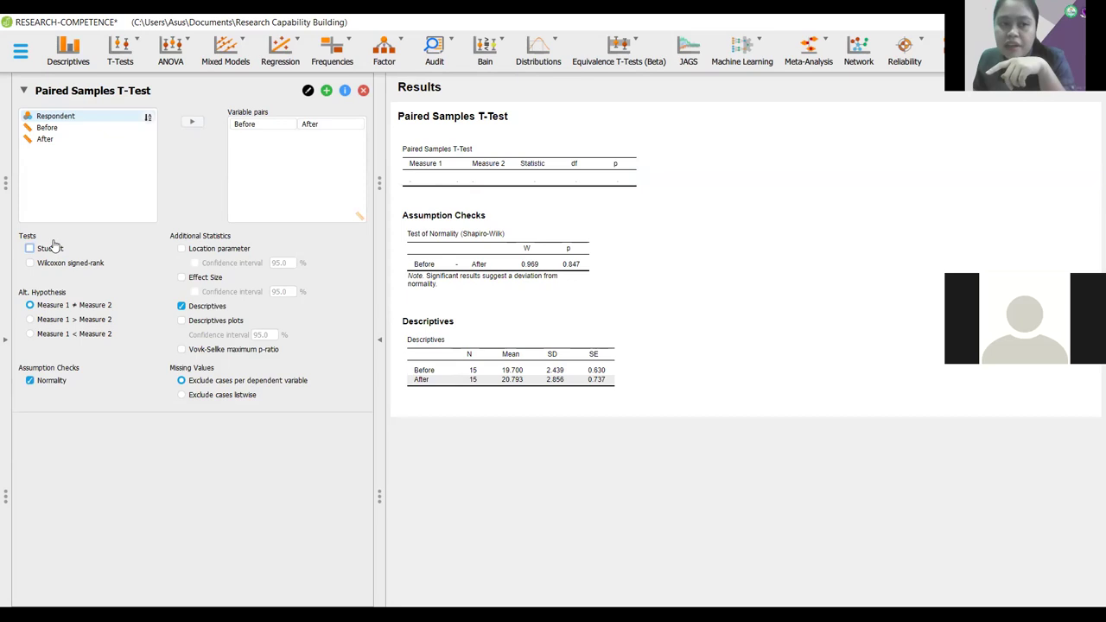
click(31, 264)
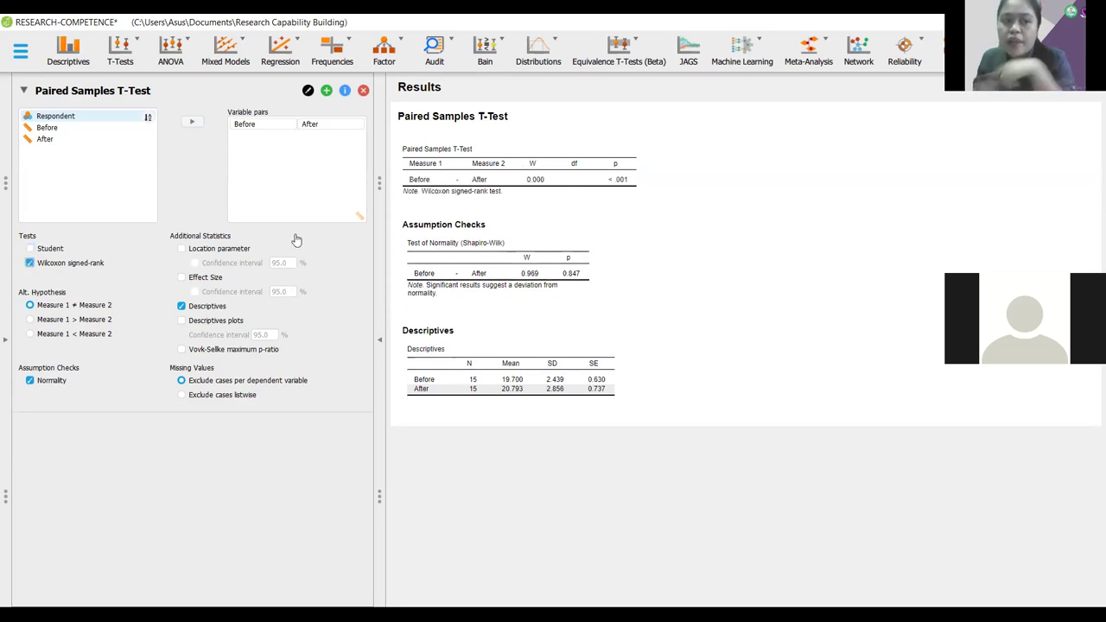